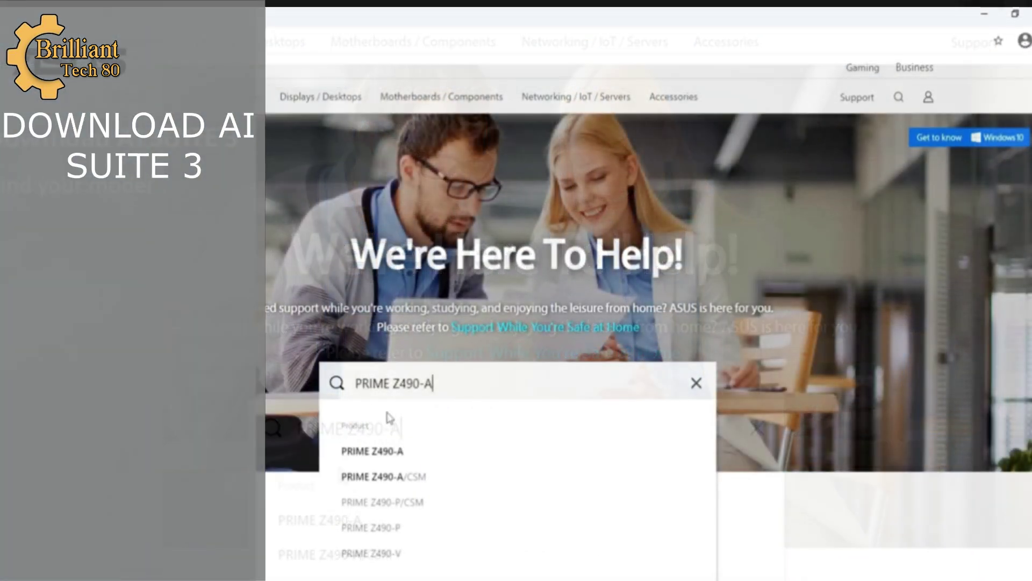
# Open the PRIME Z490-A Driver & Utility page filtered to Windows 10 64-bit.
pyautogui.click(436, 456)
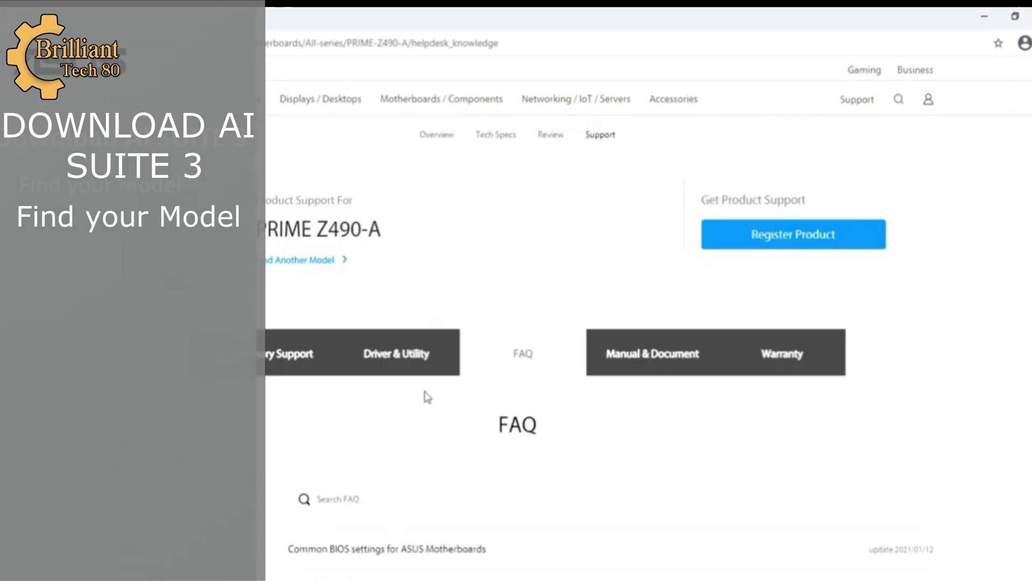
pyautogui.click(419, 366)
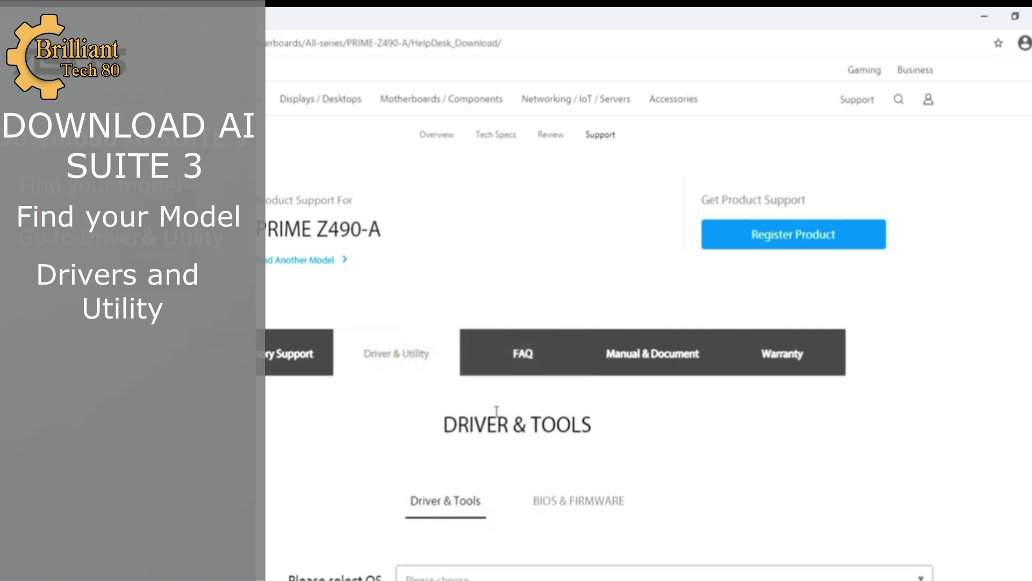
pyautogui.scroll(-4, 497, 411)
pyautogui.click(529, 372)
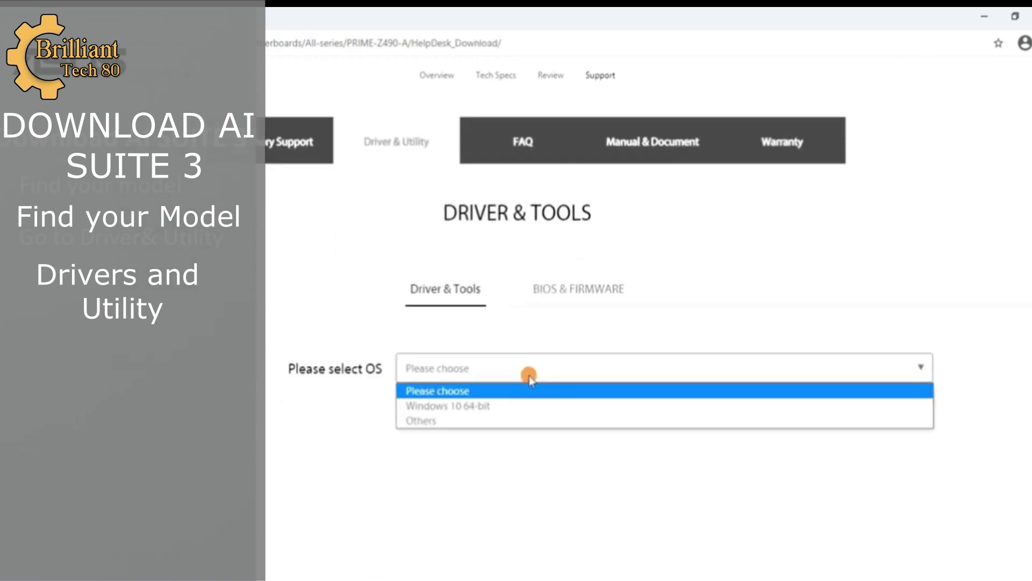
pyautogui.click(530, 408)
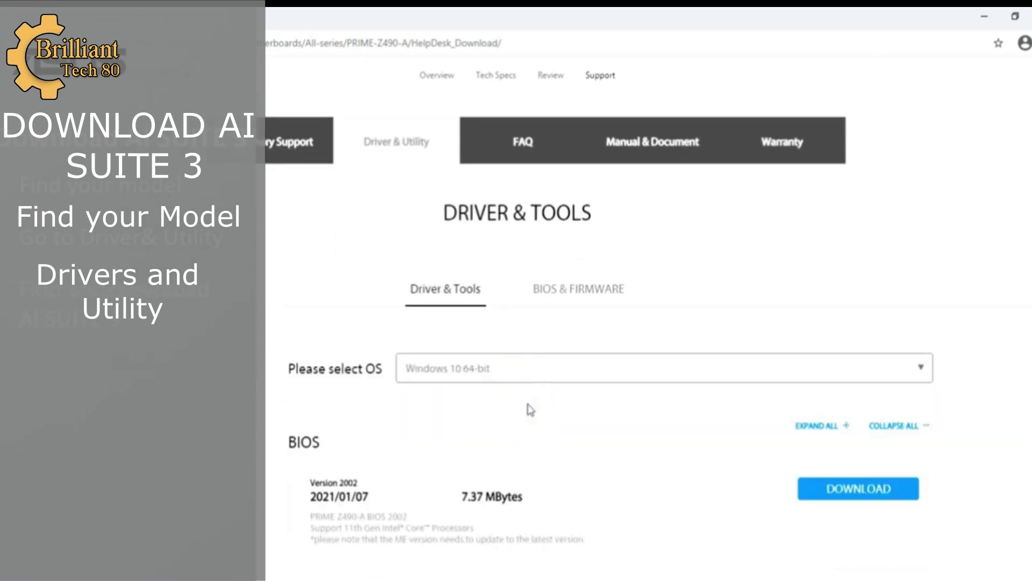
# Download the AI Suite 3 v3.00.59 installer from the utility list.
pyautogui.scroll(-5, 611, 433)
pyautogui.scroll(-1, 610, 433)
pyautogui.scroll(-1, 612, 434)
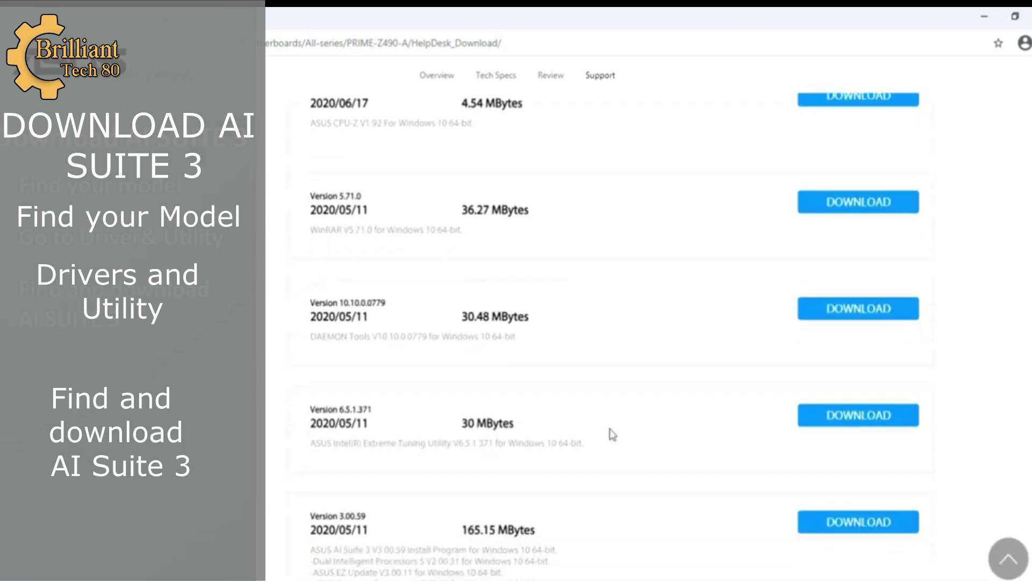
pyautogui.scroll(-1, 610, 433)
pyautogui.scroll(-1, 645, 431)
pyautogui.click(874, 387)
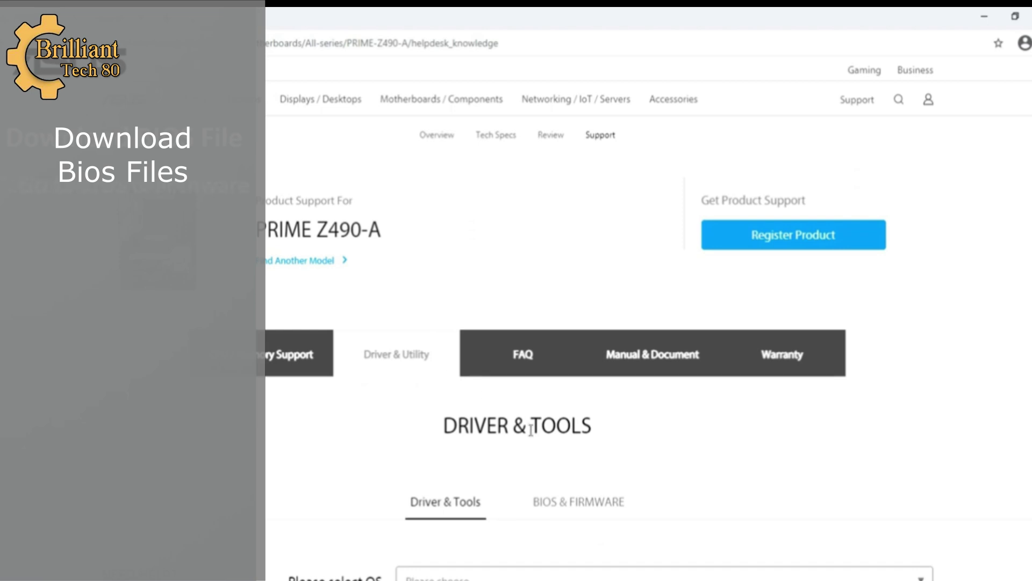
# Download BIOS version 2002 from the PRIME Z490-A BIOS & Firmware list.
pyautogui.click(587, 501)
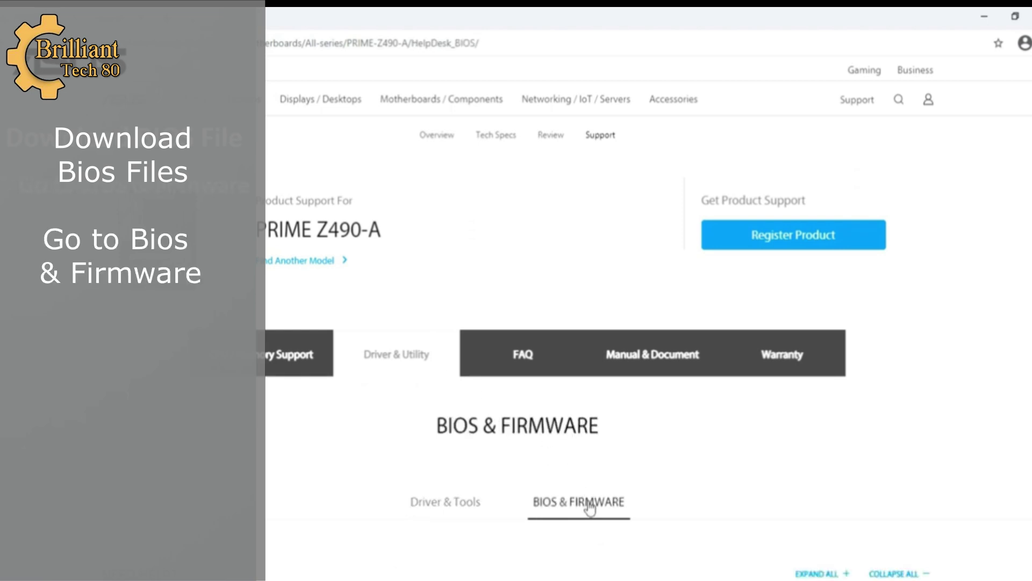
pyautogui.scroll(-3, 589, 508)
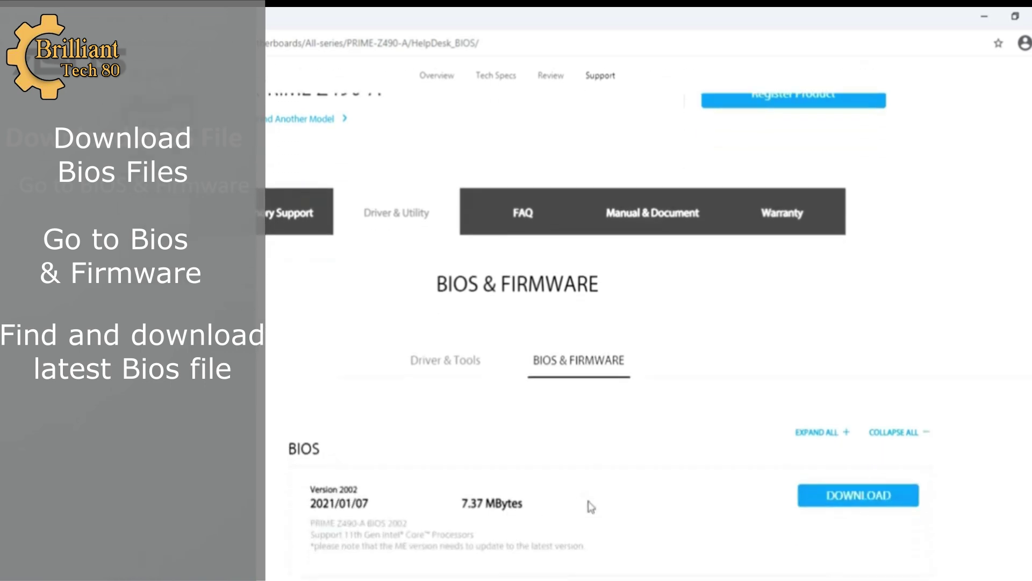
pyautogui.scroll(-1, 592, 507)
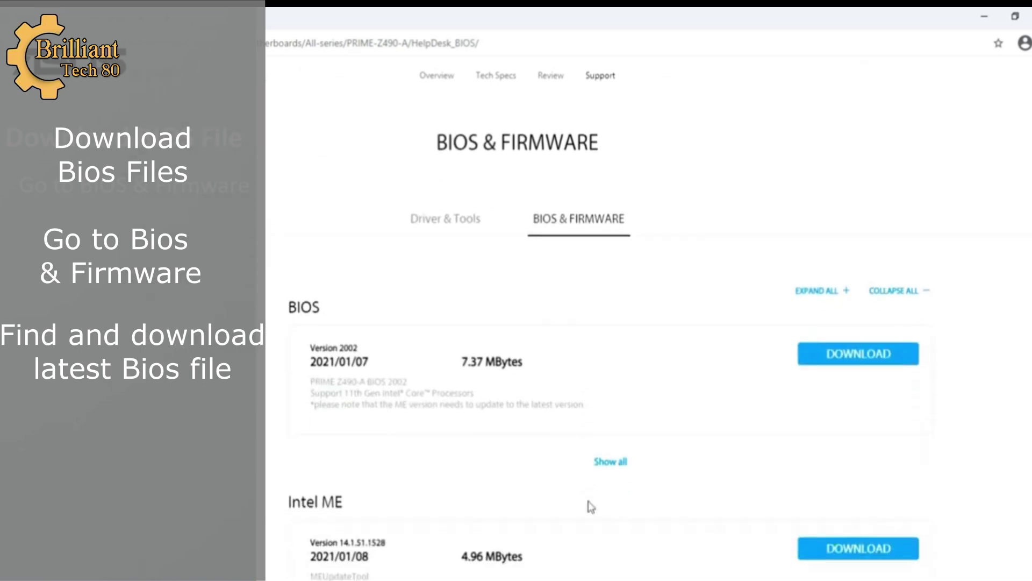
pyautogui.click(888, 362)
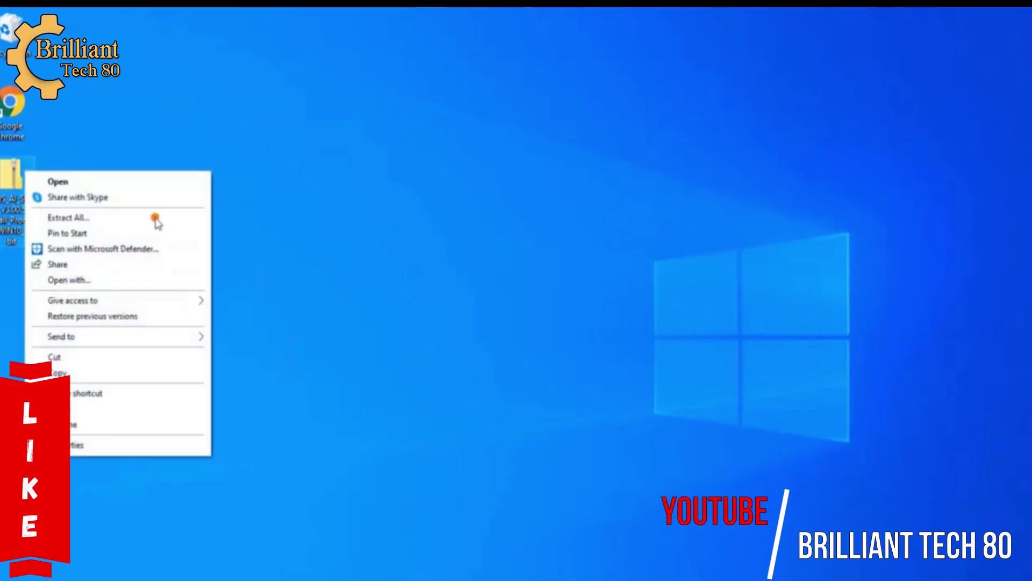
# Extract the AI Suite 3 zip, run AsusSetup to install its components, and reboot.
pyautogui.click(155, 218)
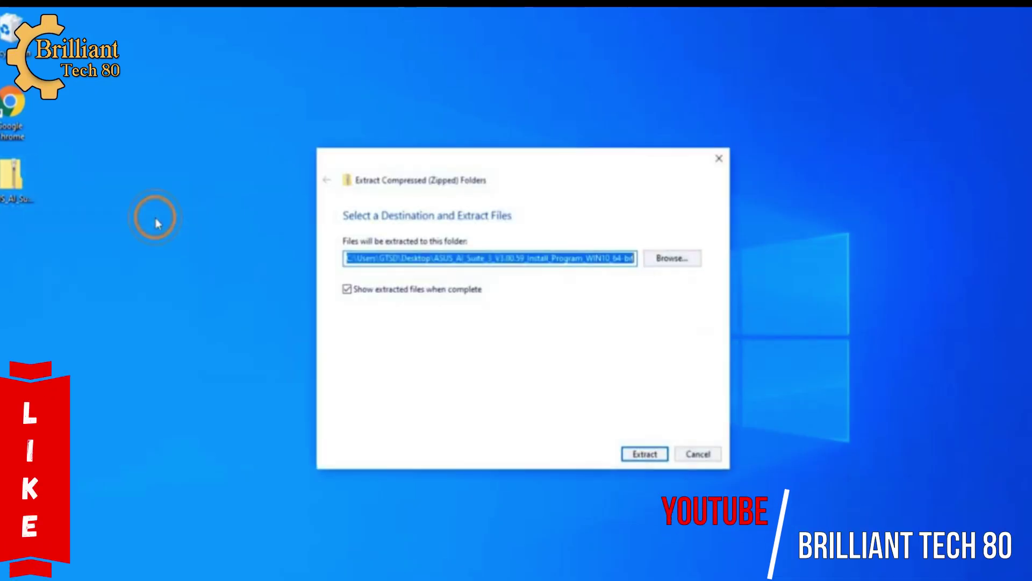
pyautogui.click(665, 456)
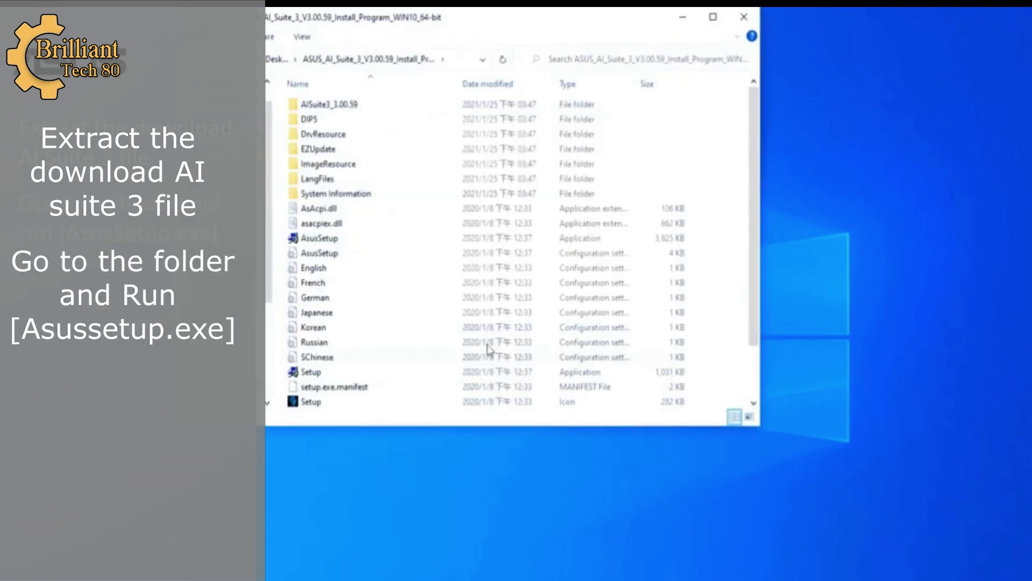
pyautogui.doubleClick(413, 240)
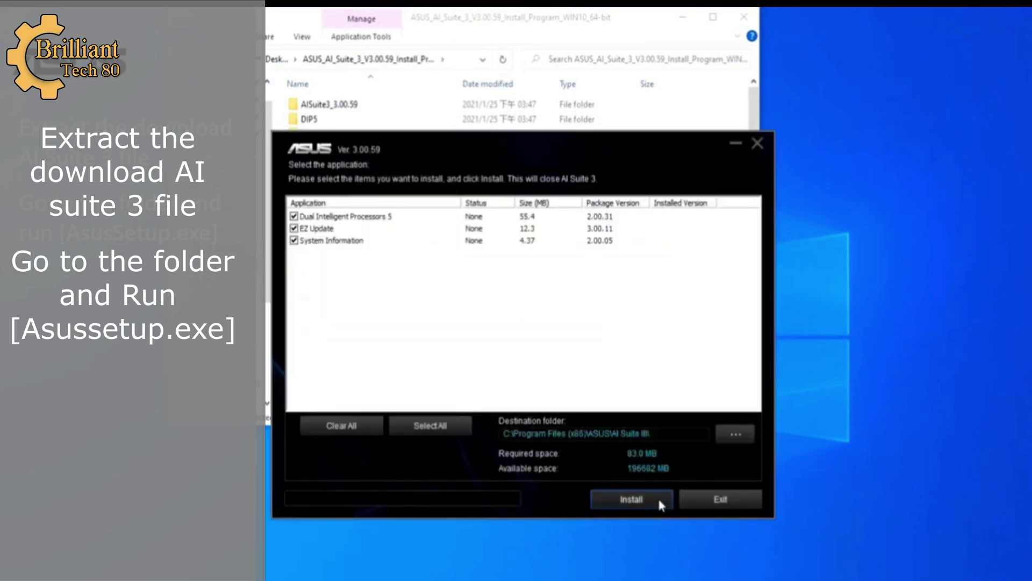
pyautogui.click(660, 501)
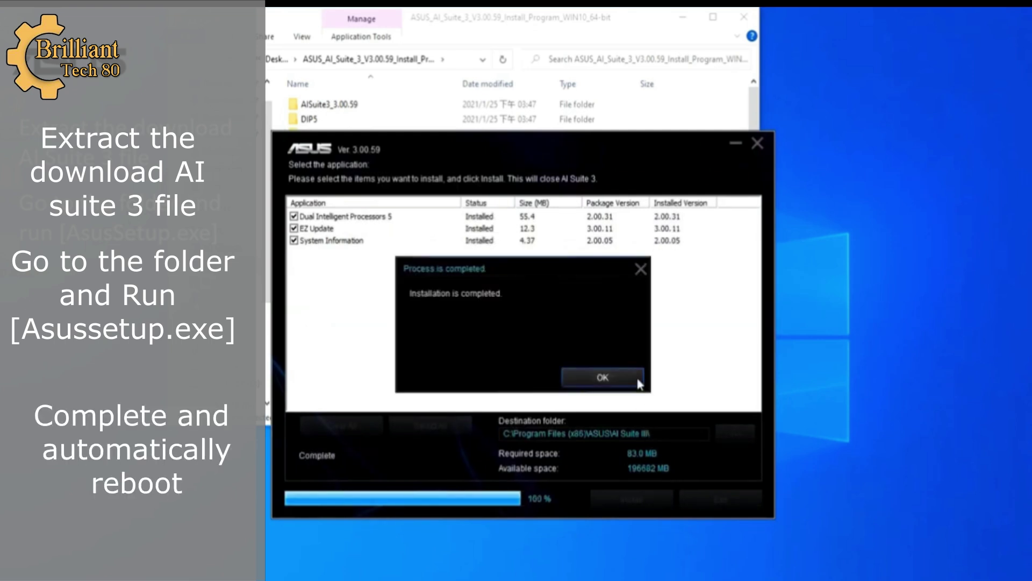
pyautogui.click(638, 380)
pyautogui.click(548, 383)
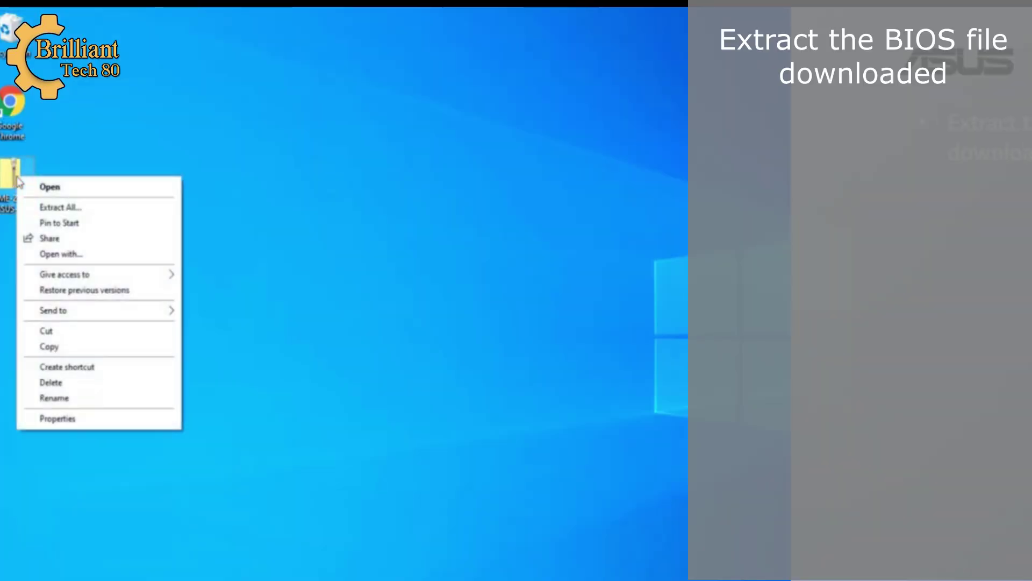
# Extract the BIOS zip to the desktop and launch AI Suite 3 from the Start menu's ASUS folder.
pyautogui.click(102, 209)
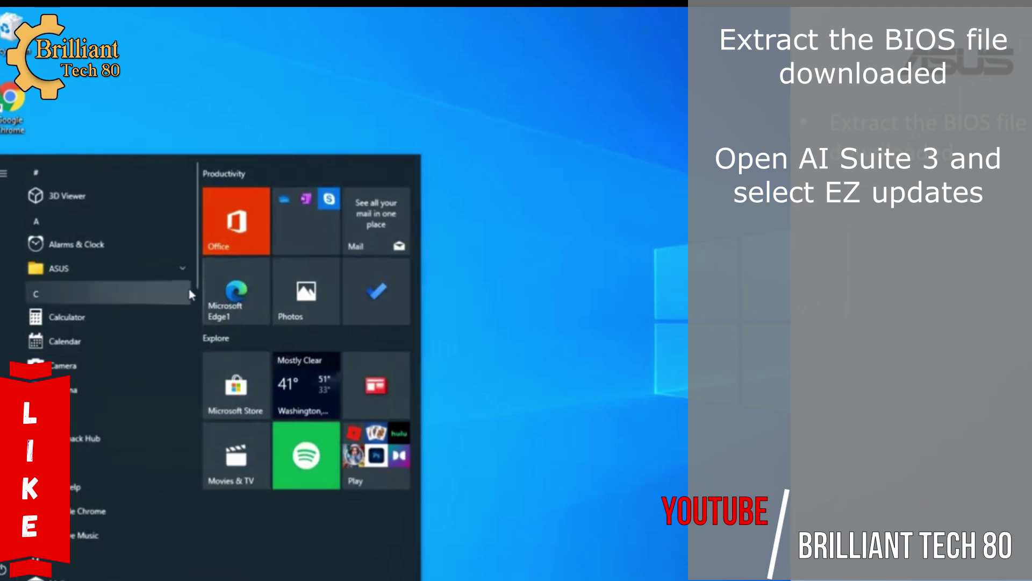
pyautogui.click(182, 268)
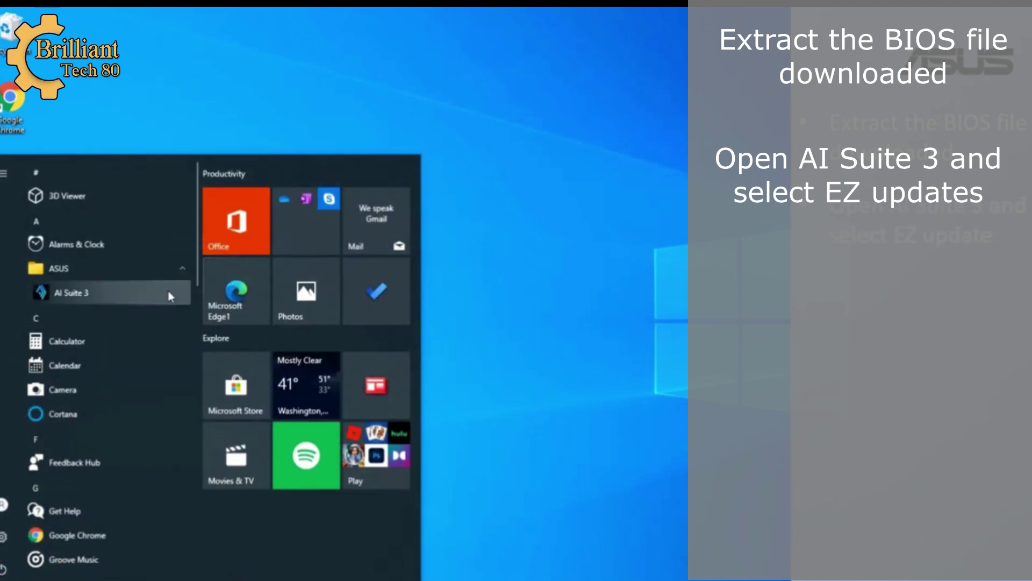
pyautogui.click(171, 292)
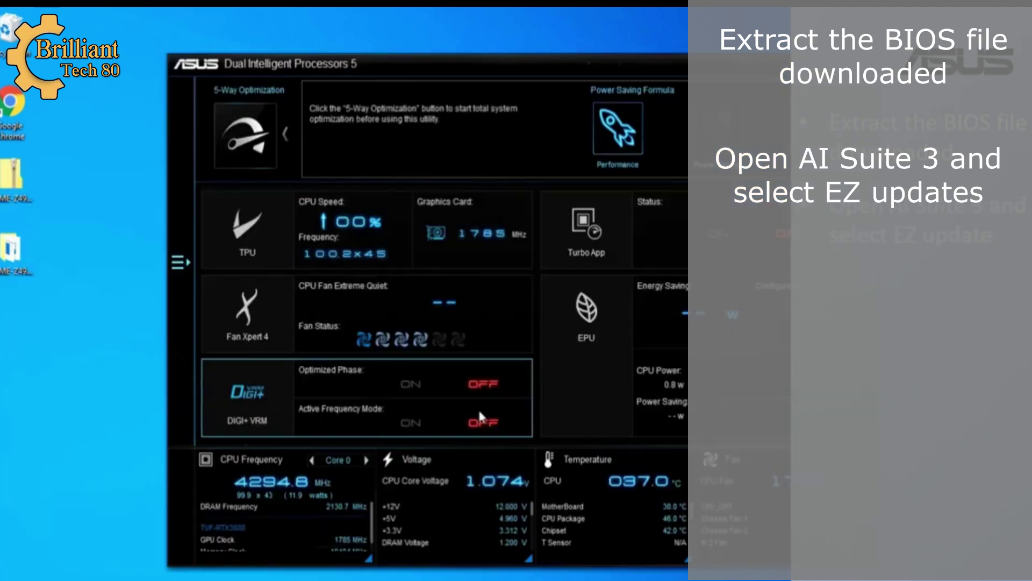
# Load the PRIME-Z490-A-ASUS-2002 BIOS file into the EZ Update module.
pyautogui.click(181, 263)
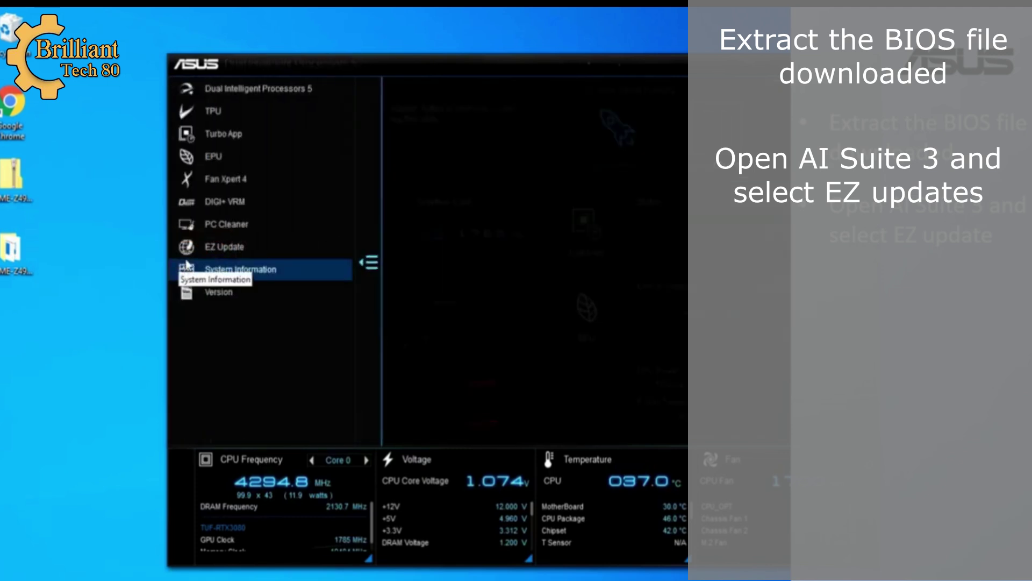
pyautogui.click(318, 248)
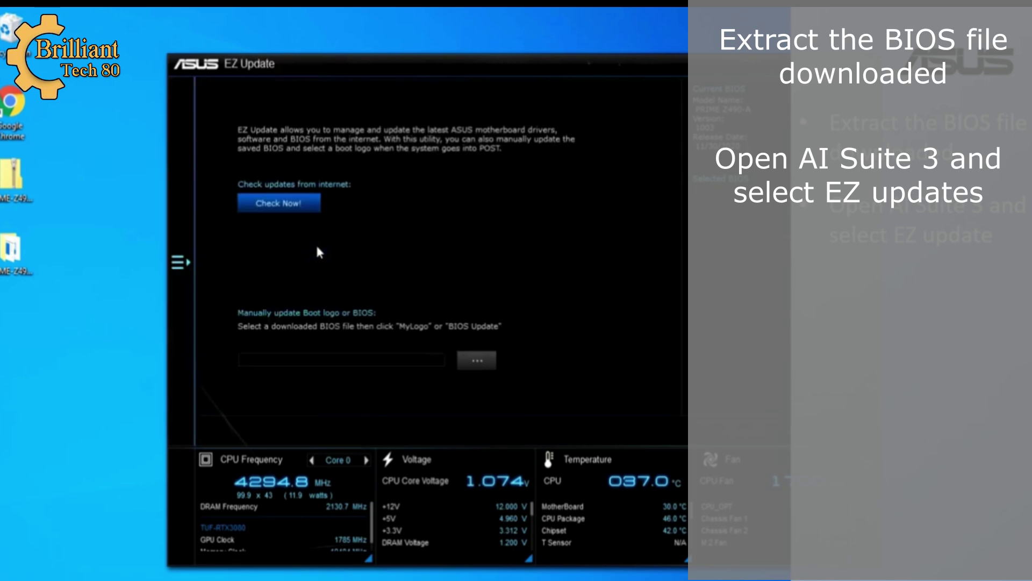
pyautogui.click(490, 361)
pyautogui.click(326, 175)
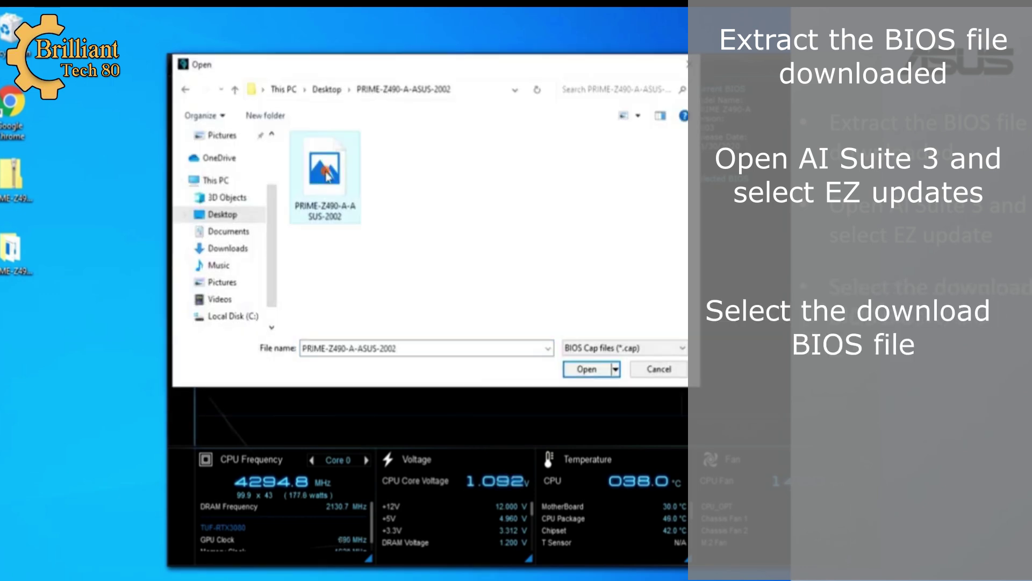
pyautogui.click(598, 371)
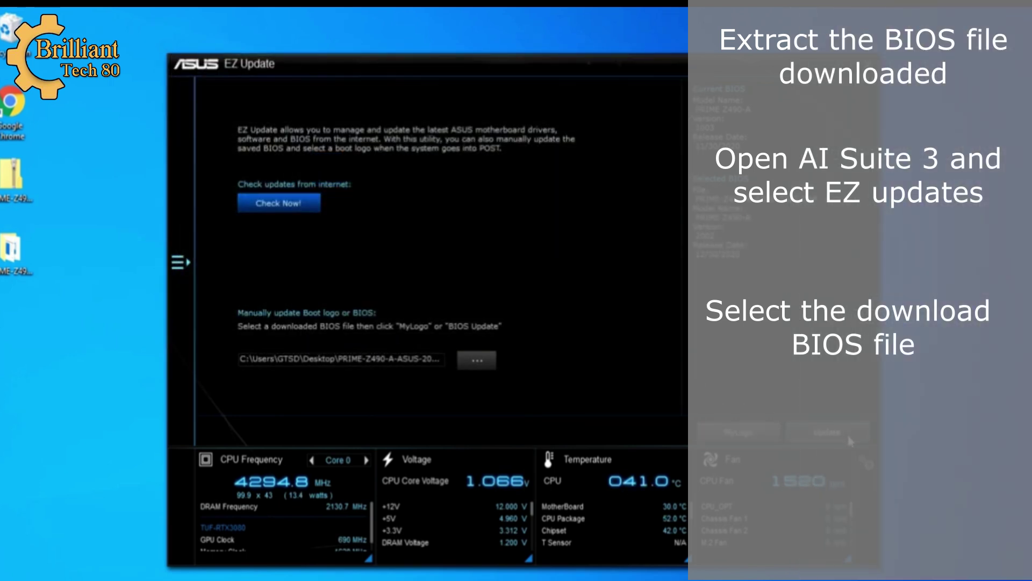
# Flash the BIOS and confirm updating to version 2002.
pyautogui.click(847, 432)
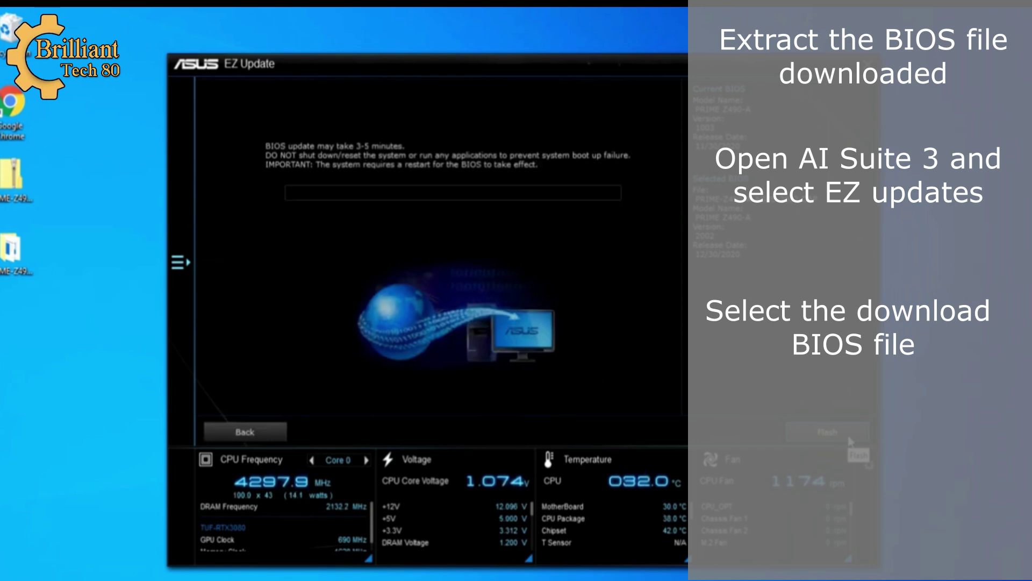
pyautogui.click(850, 438)
pyautogui.click(628, 362)
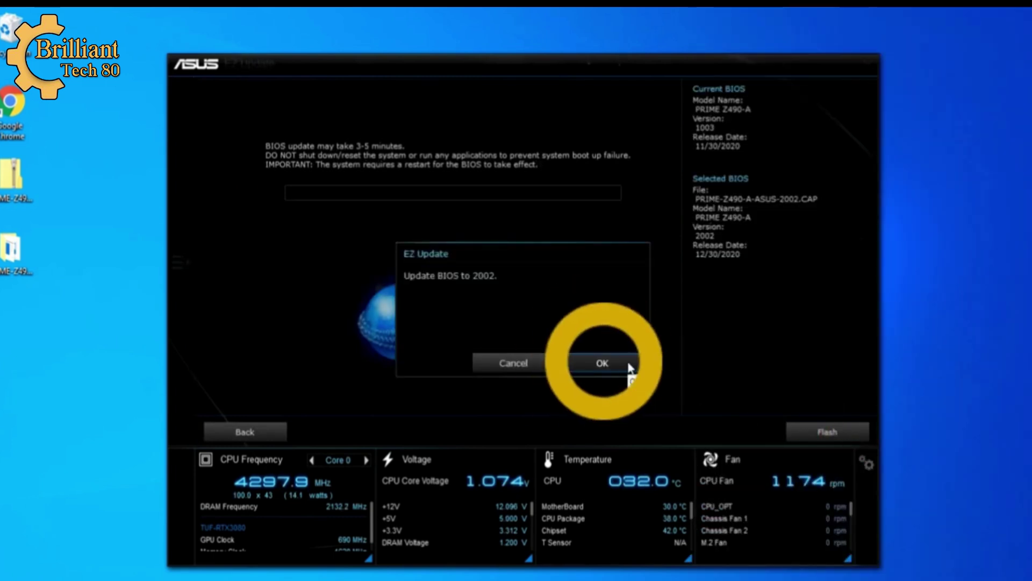